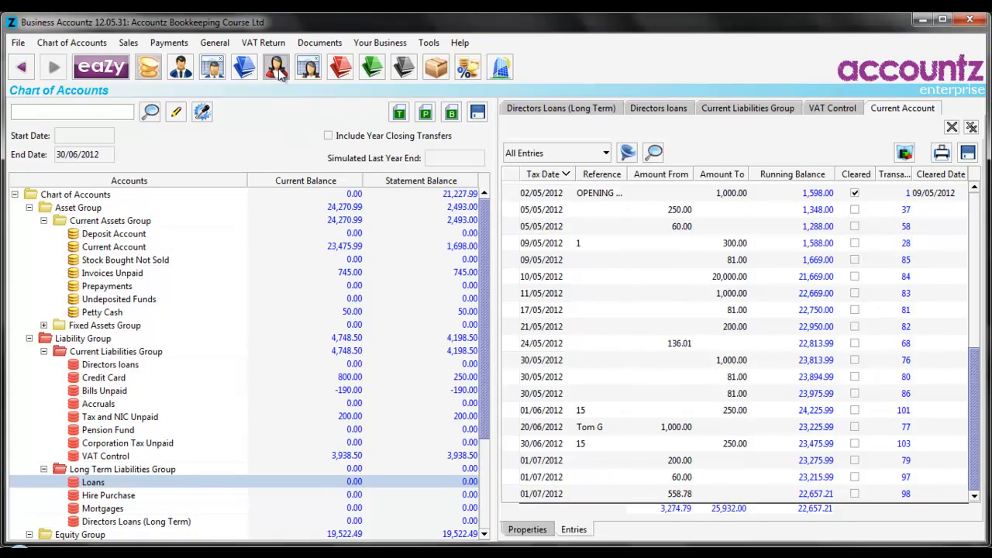
Create a new supplier record with the name 123 Ltd
left_click(276, 68)
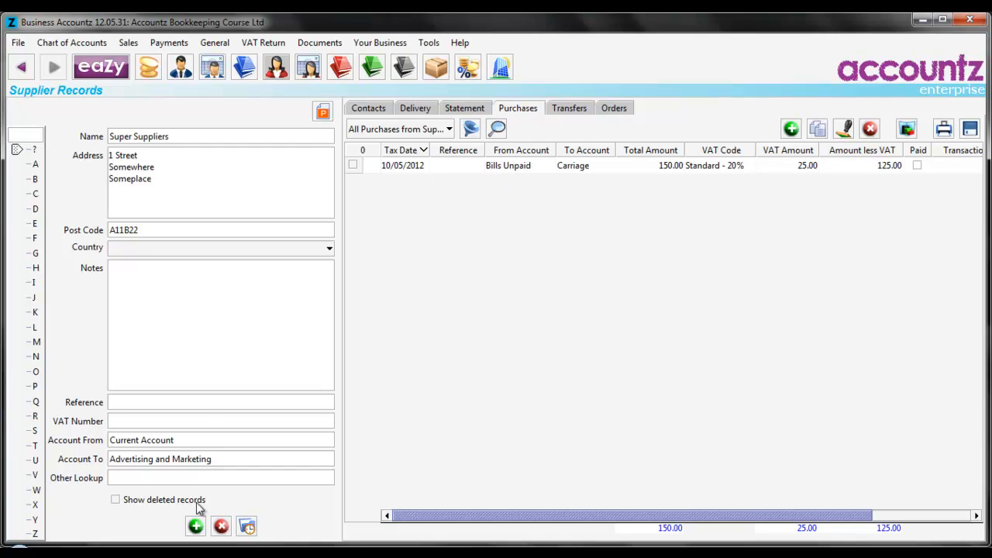
left_click(196, 527)
type("123 Ltd")
Add a purchase for 123 Ltd with tax date 01/04/2012 and reference 145-lop
left_click(793, 130)
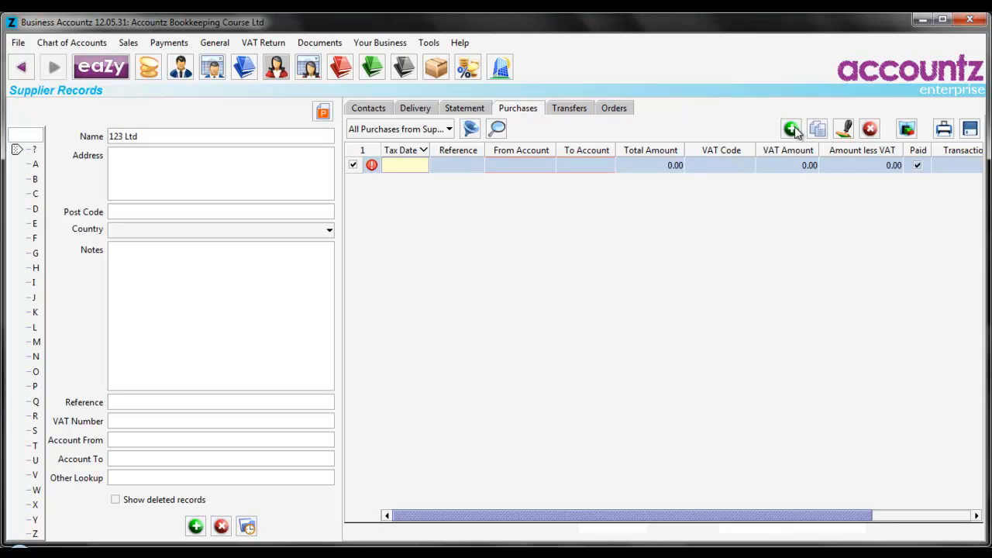
type("1.4")
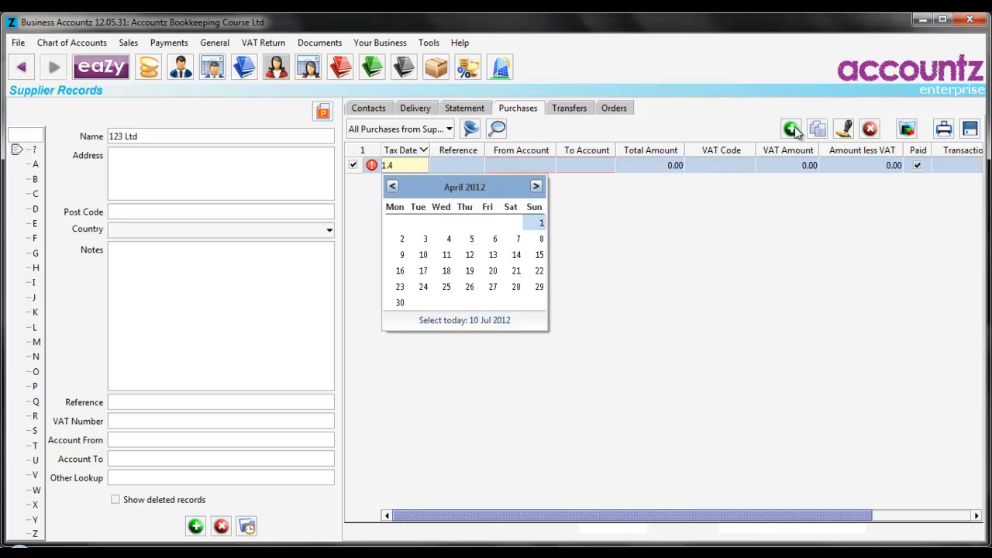
key("Tab")
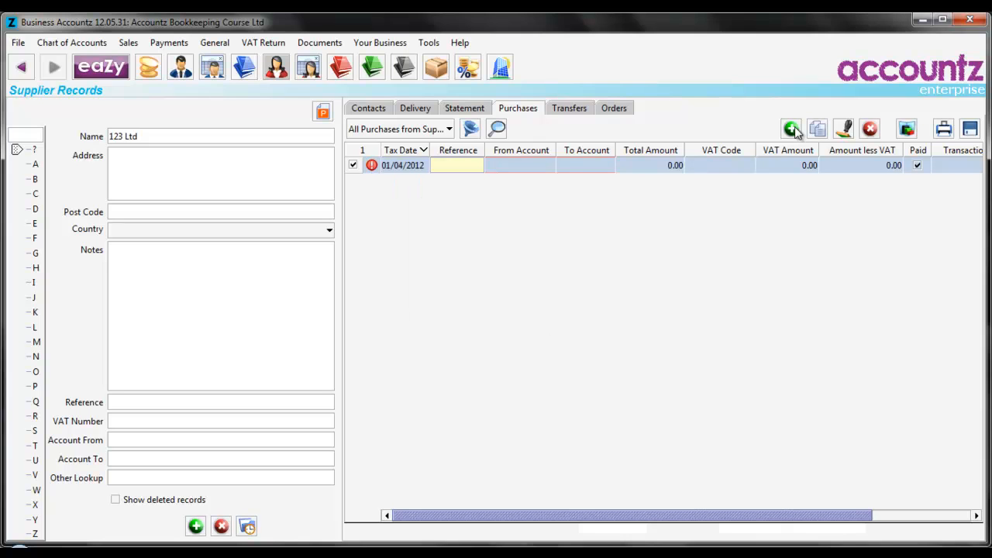
type("145")
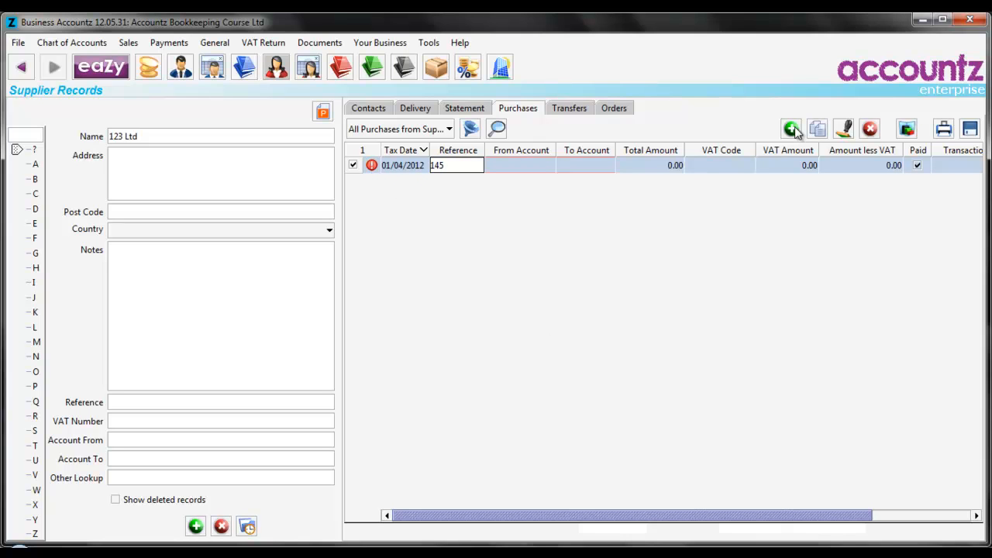
type("-lop")
key("Tab")
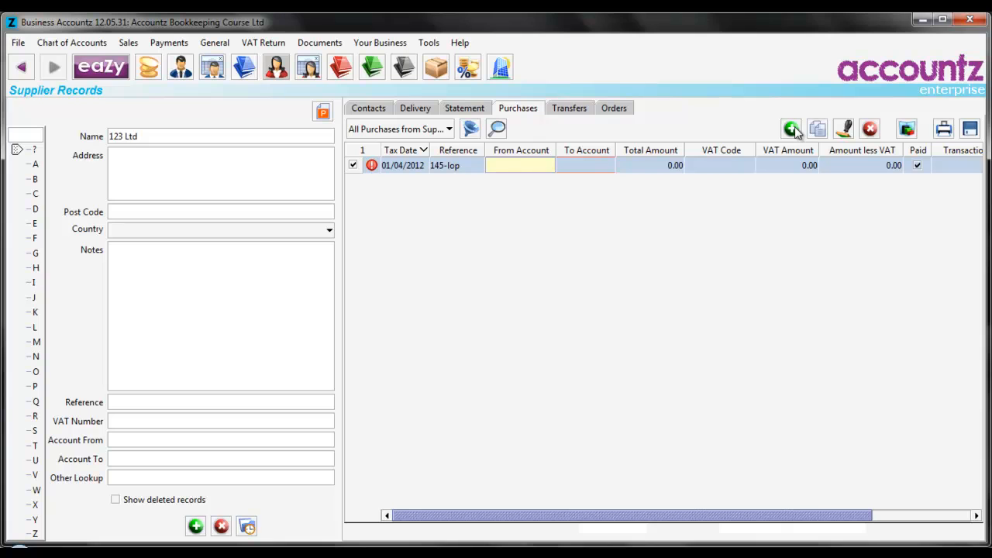
Set the purchase's From Account to Bills Unpaid and To Account to Equipment Hire, widening the To Account column to fit
type("bi")
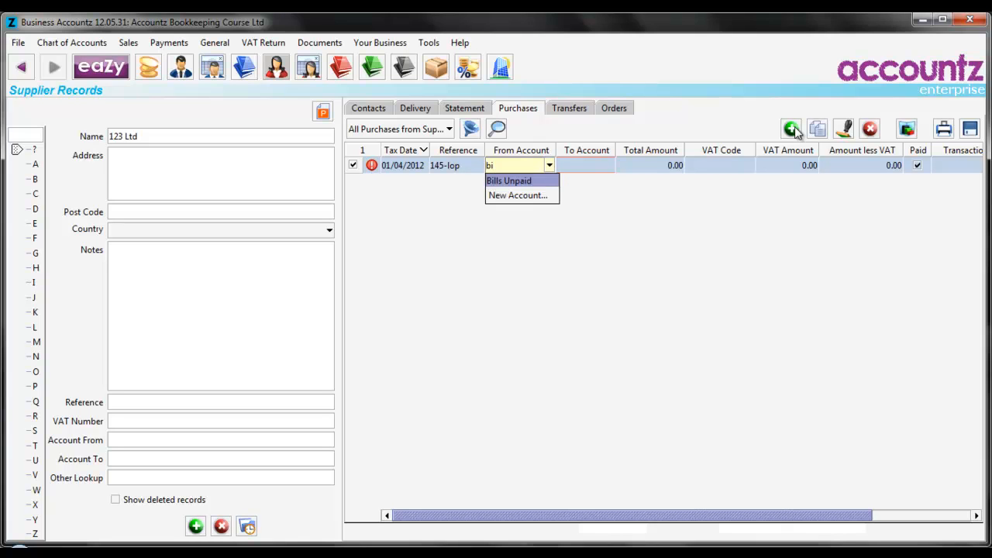
key("Tab")
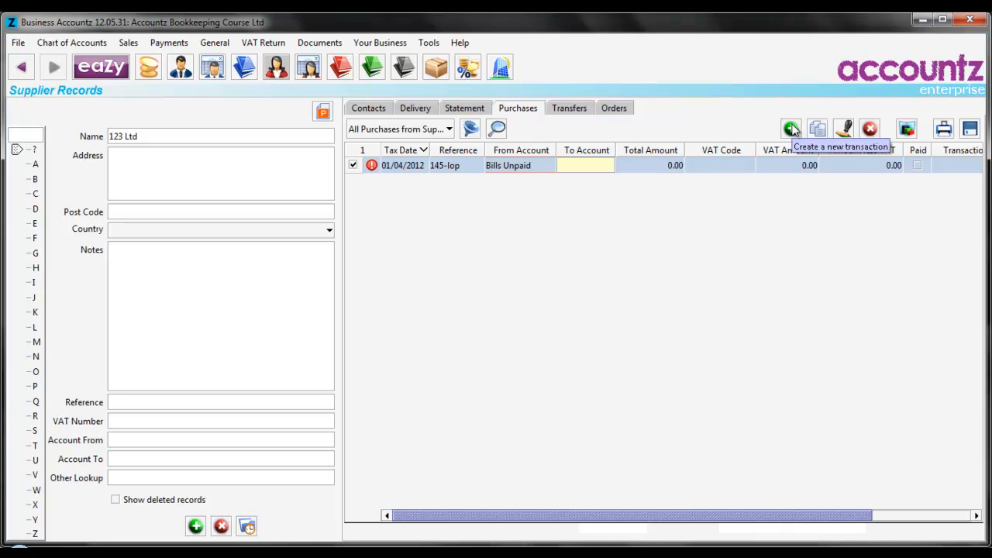
key("space")
key("Down")
key("Down")
key("Down")
key("Down")
key("Down")
key("Down")
key("Down")
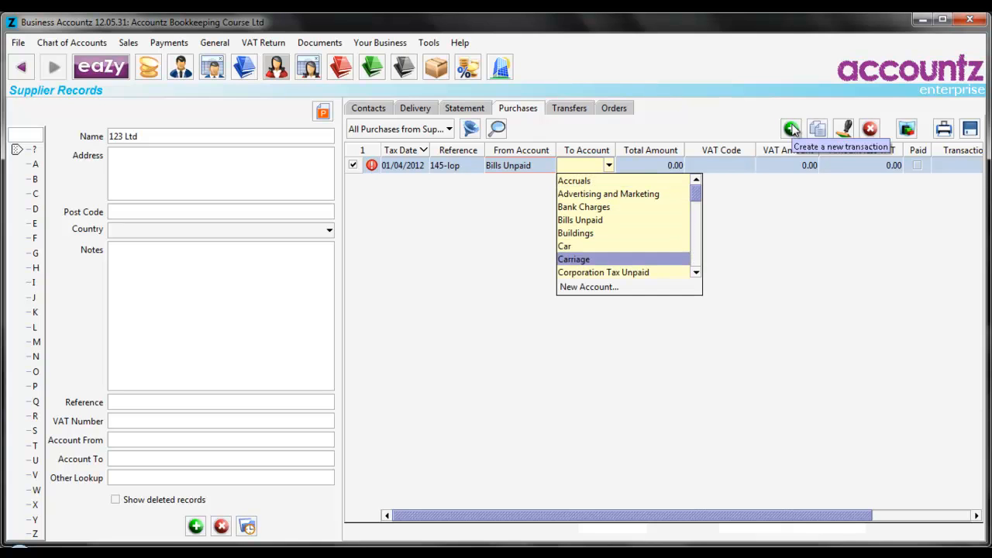
key("Down")
key("Down")
key("Down")
key("Down")
key("Down")
key("Down")
key("Down")
key("Down")
key("Up")
key("Up")
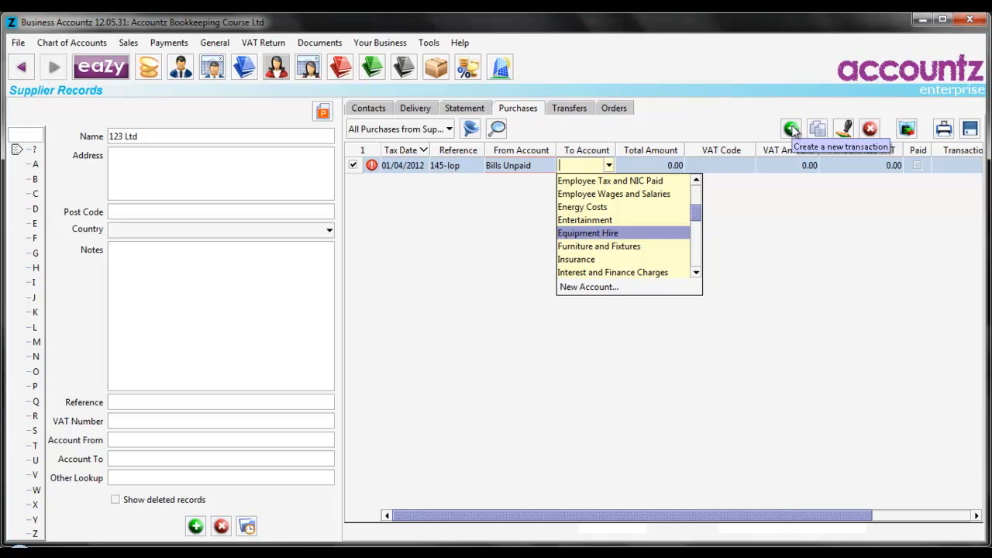
key("Tab")
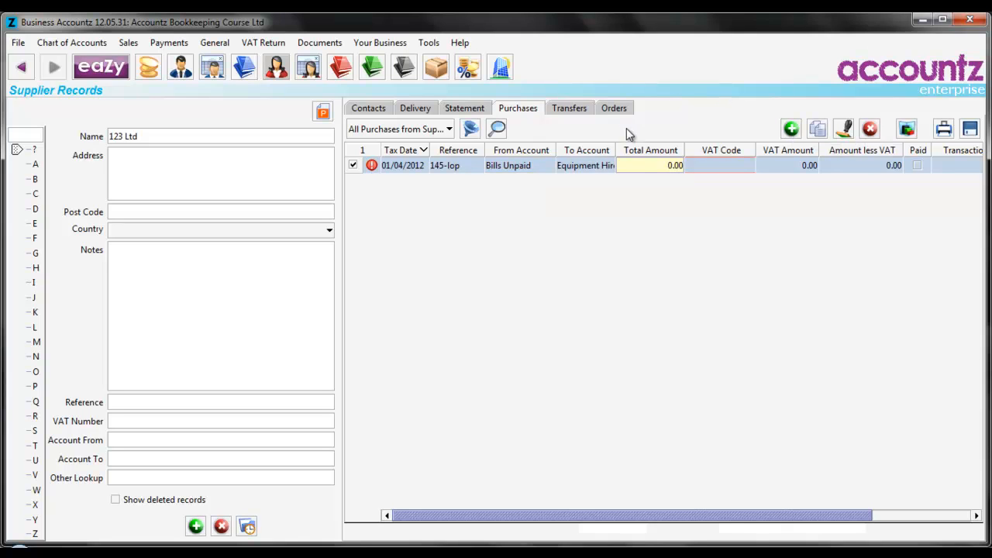
left_click_drag(618, 149, 630, 150)
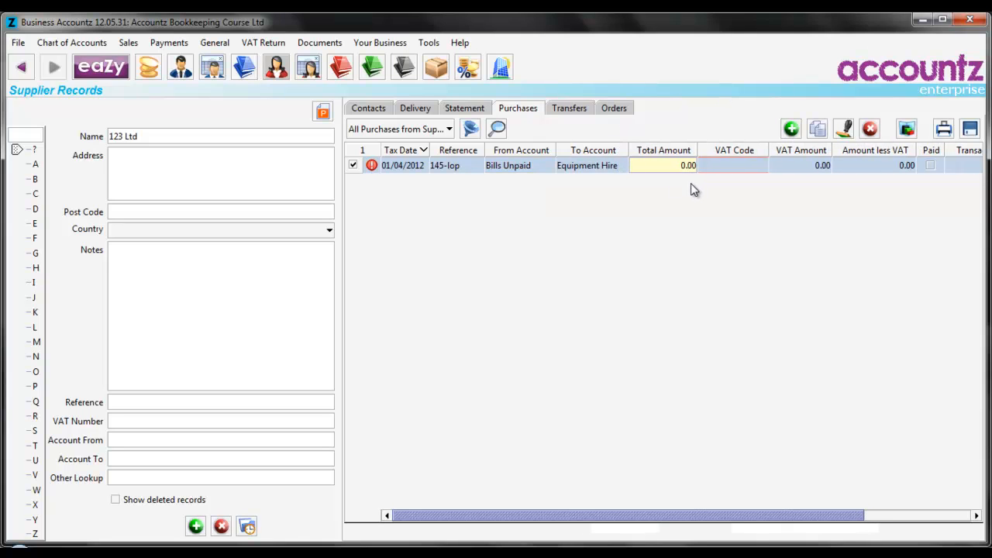
Set the purchase's total amount to 1,000.00 with VAT code Standard - 20%, and view the supplier's statement
type("1,000")
key("Tab")
key("Down")
key("Tab")
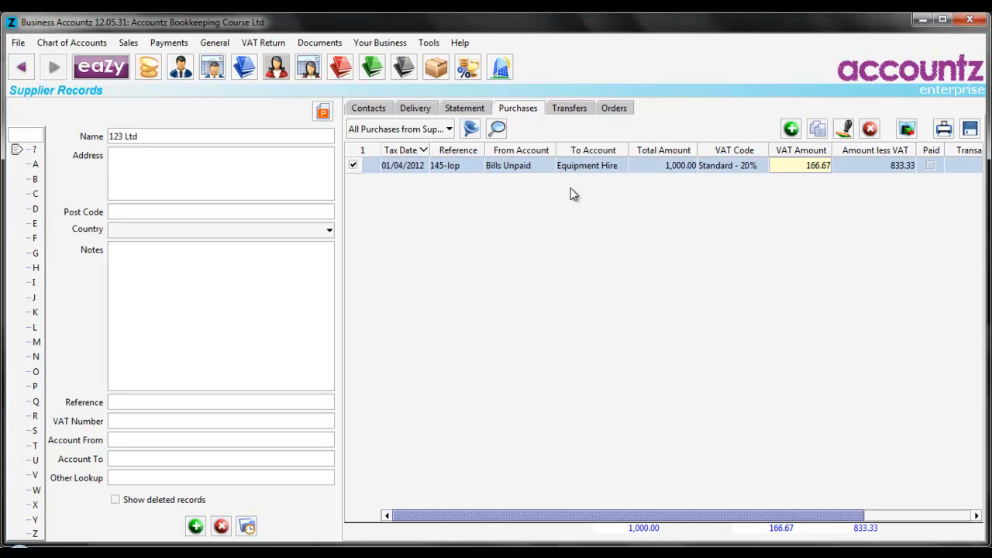
left_click(463, 107)
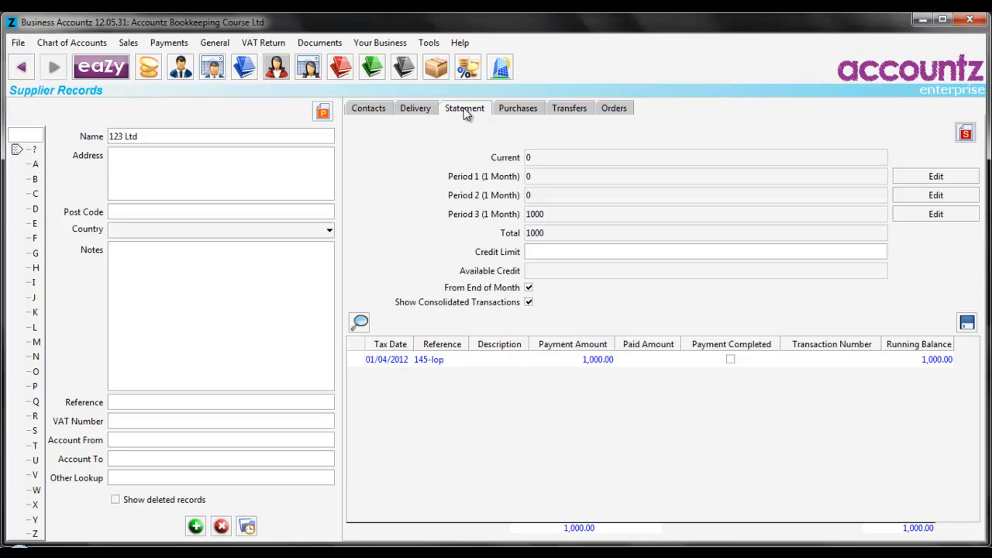
Add a supplier transfer for 123 Ltd dated 01/05/2012, from Current Account to Bills Unpaid
left_click(572, 108)
left_click(790, 129)
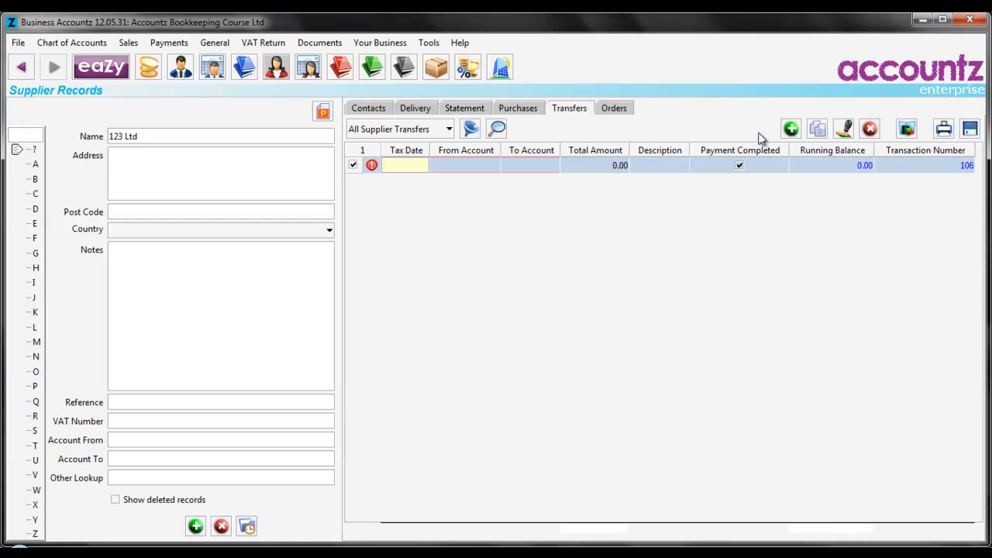
type("1.5")
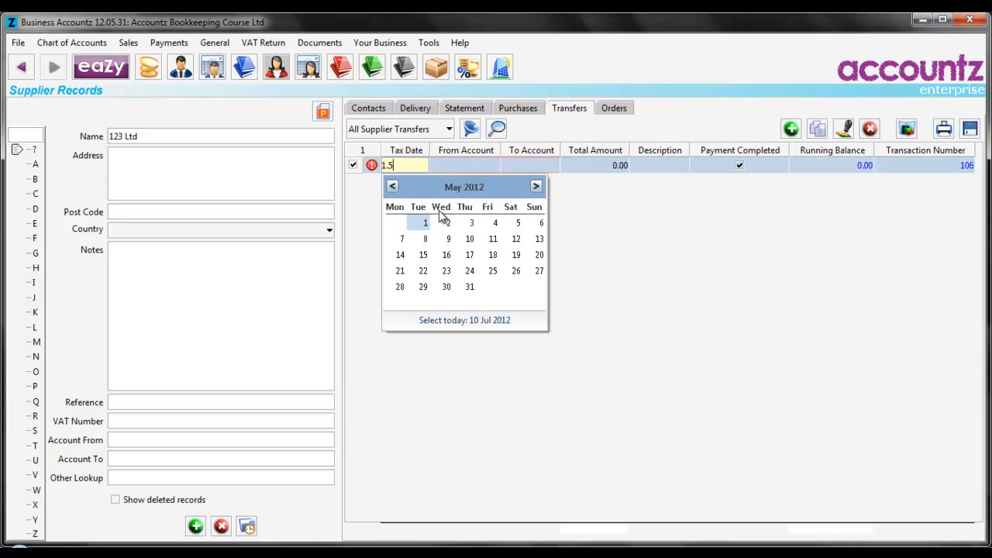
key("Tab")
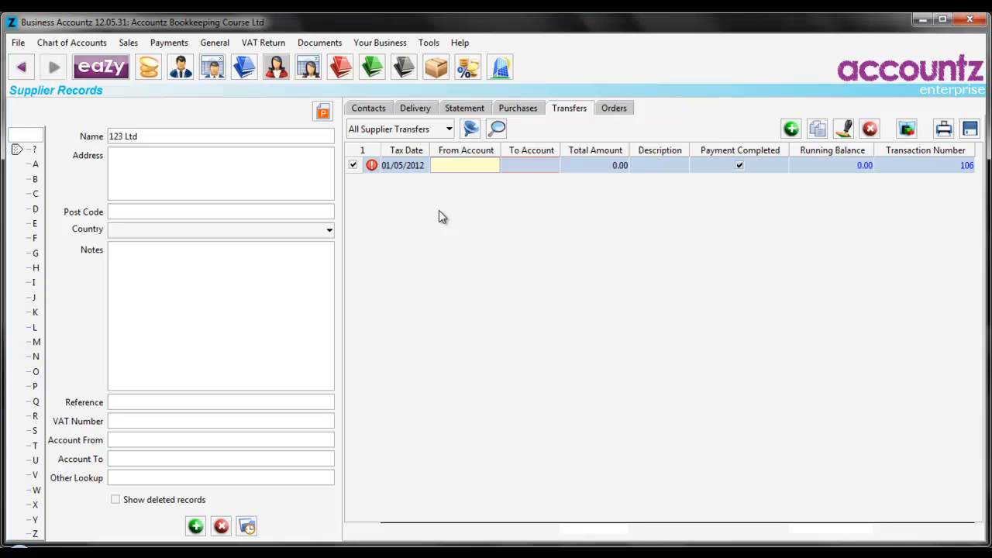
type("cu")
key("Tab")
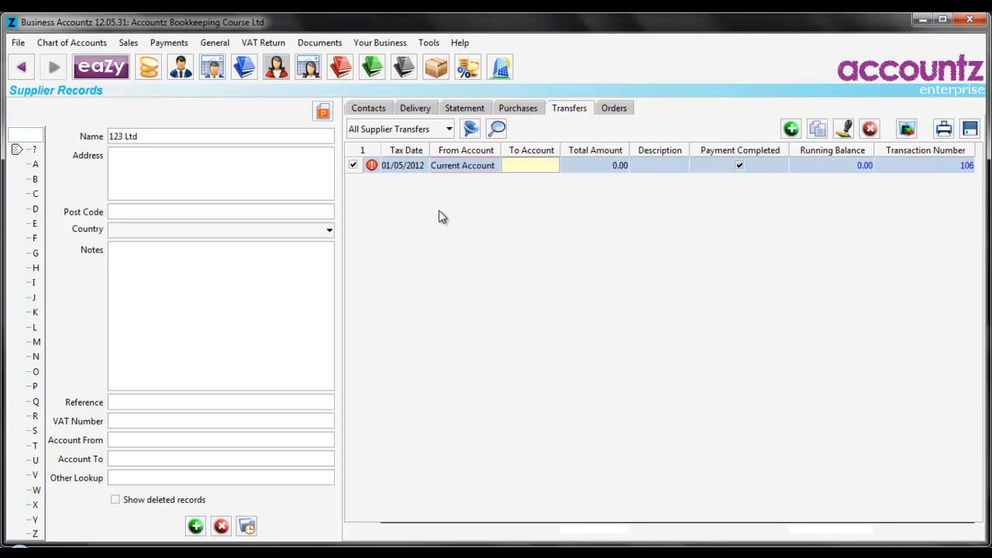
type("bi")
key("Tab")
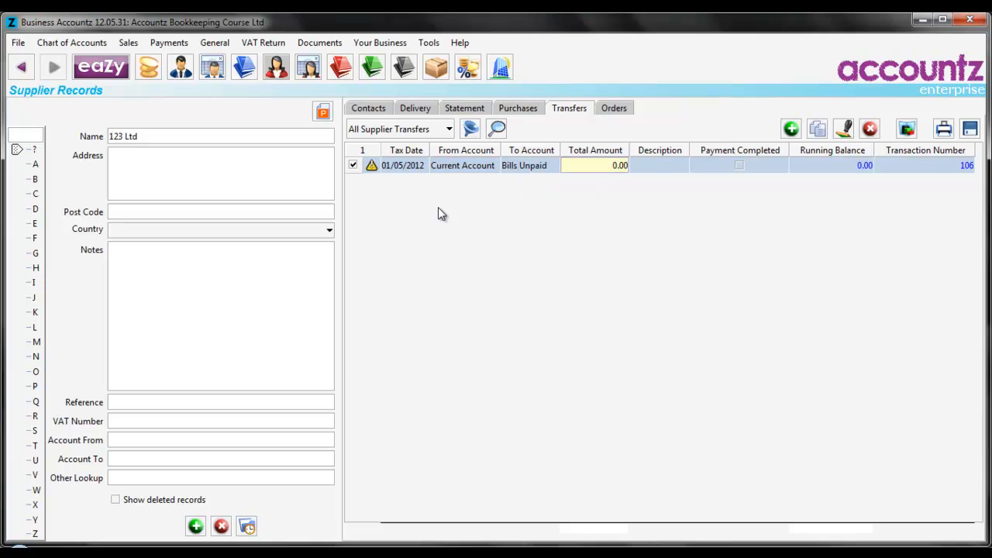
Set the 01/05/2012 transfer's total amount to 500 and its description to "part payments"
type("500")
key("Tab")
type("par")
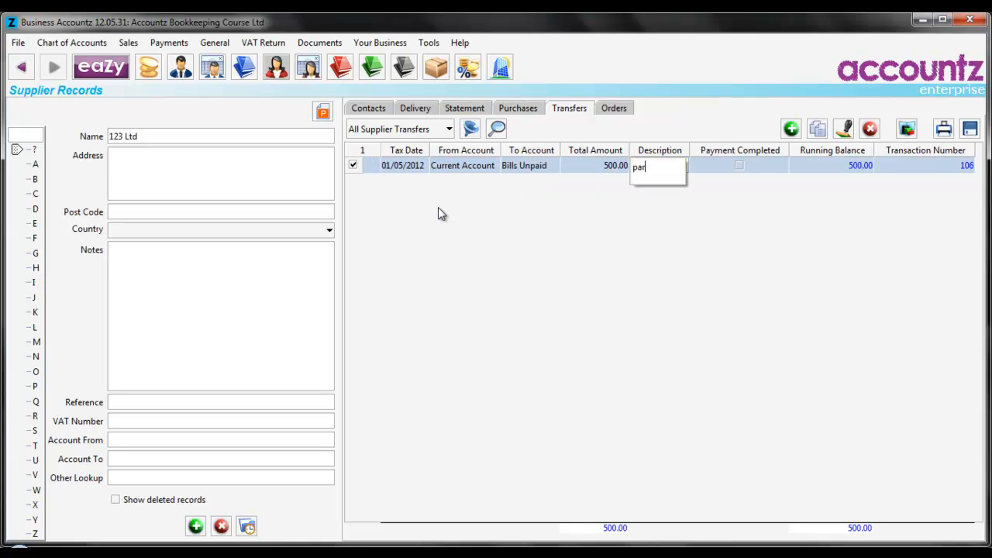
type("t payments")
key("Tab")
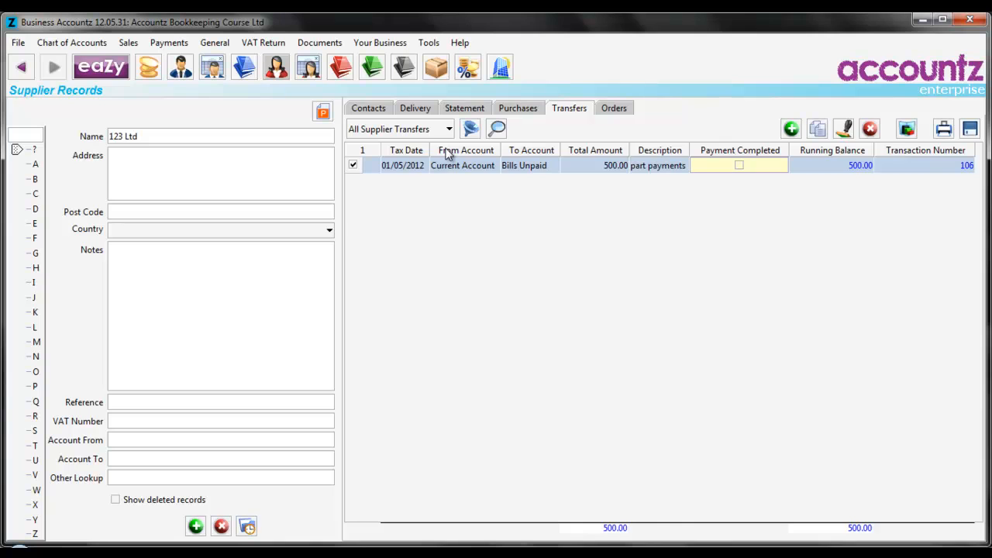
Check the 123 Ltd entries on the supplier statement and in the purchase and transfer transactions, widening the purchases' To Account column
left_click(463, 111)
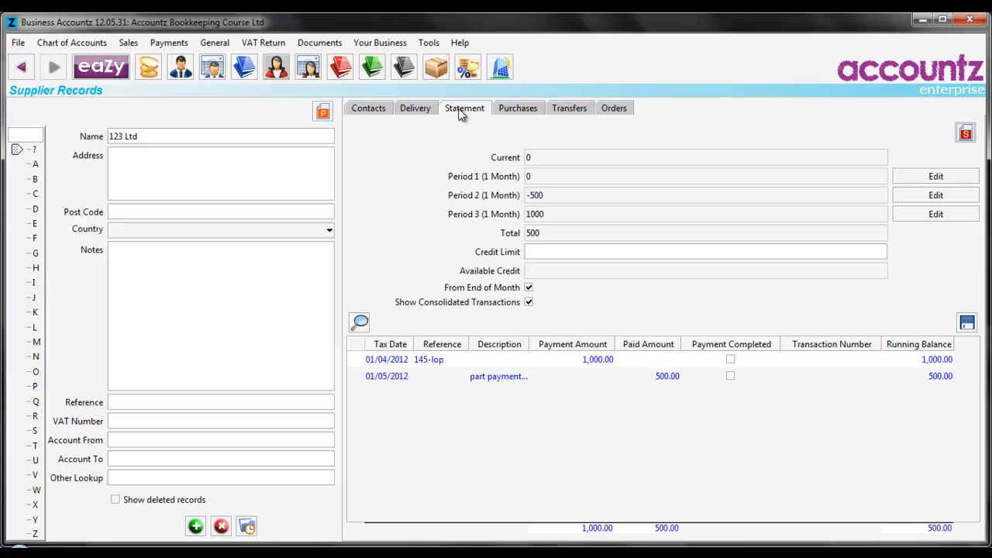
left_click(339, 68)
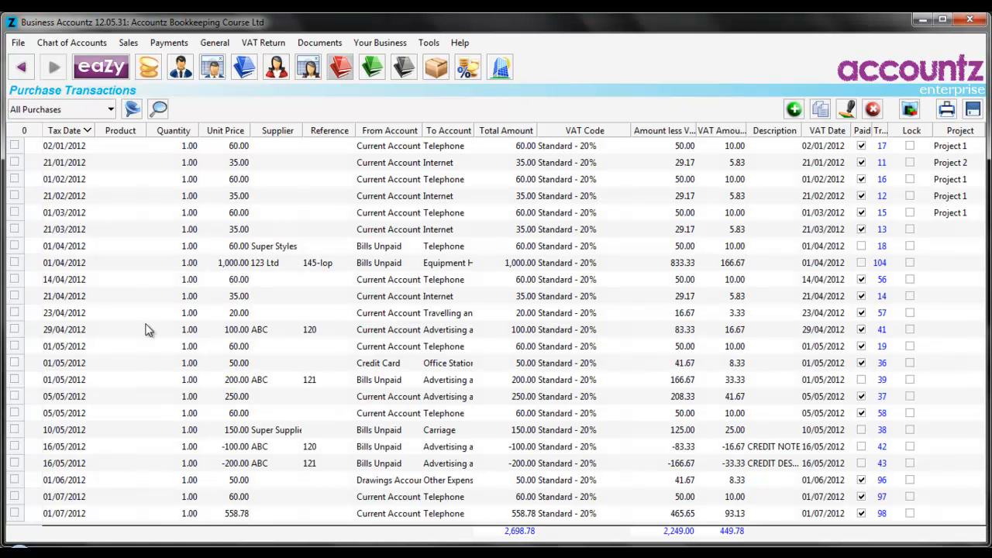
left_click(160, 265)
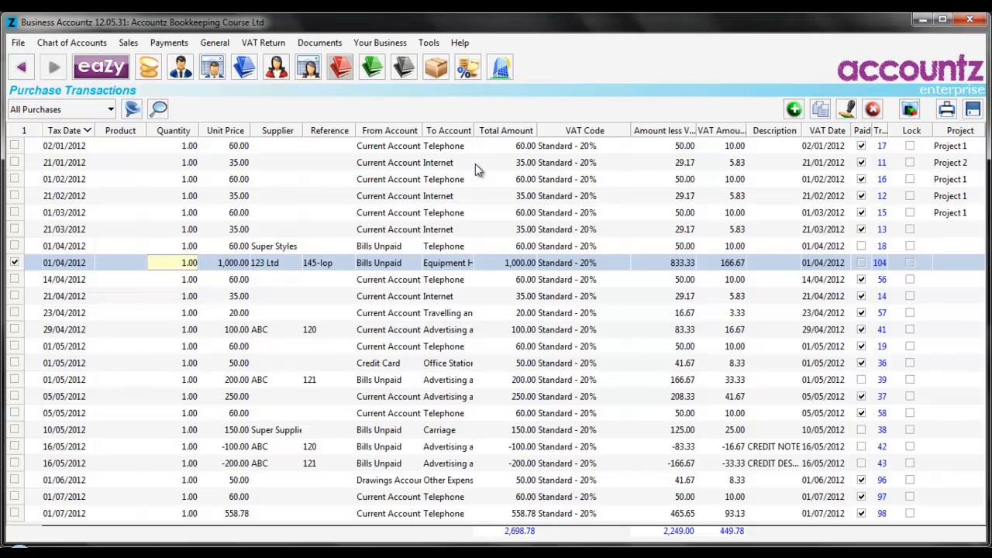
left_click_drag(474, 131, 503, 131)
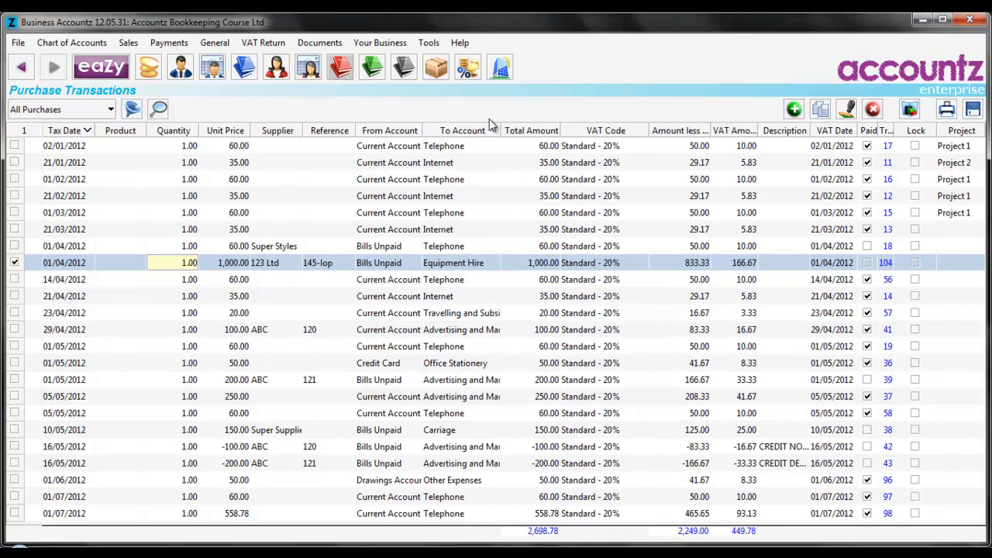
left_click(374, 71)
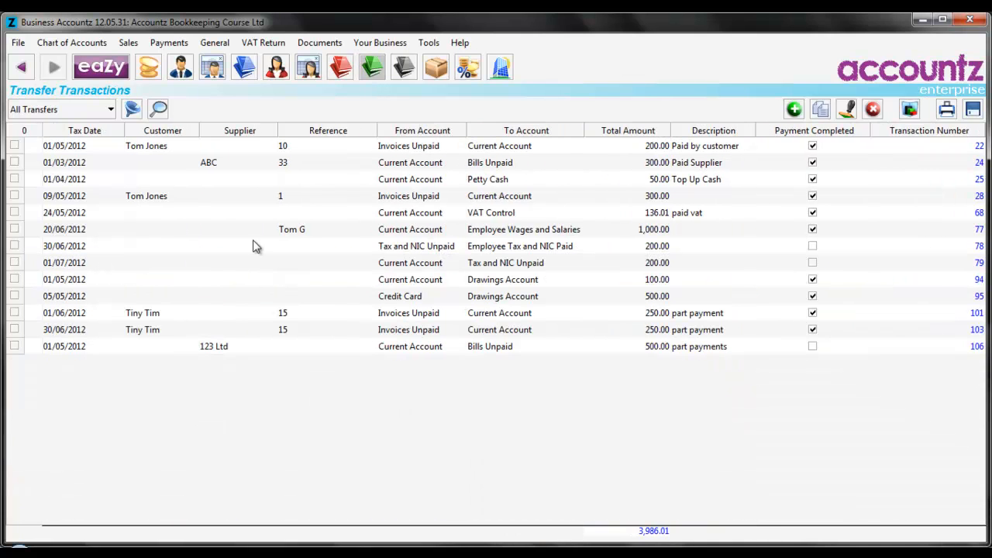
left_click(241, 348)
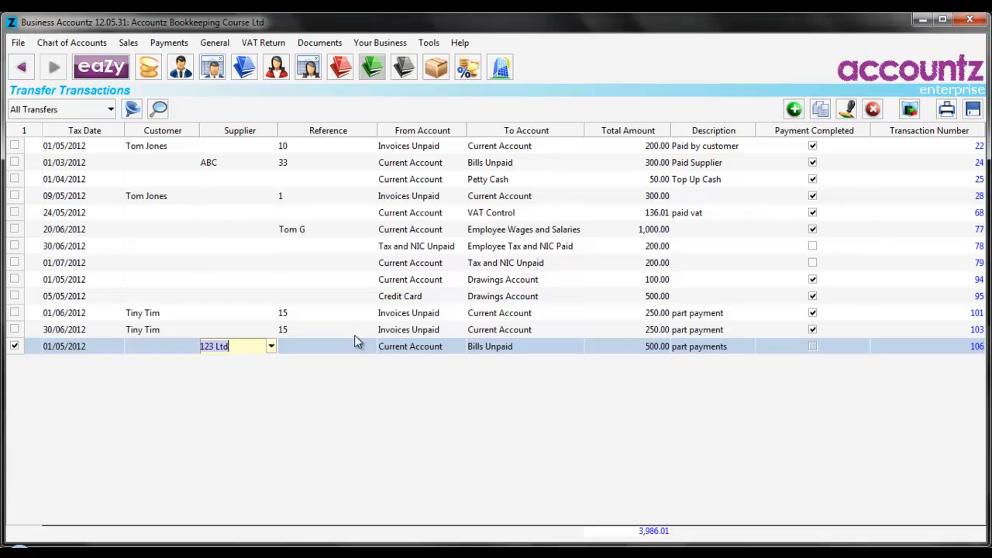
Add a second supplier transfer for 123 Ltd dated 05/06/2012, from Current Account to Bills Unpaid
left_click(277, 68)
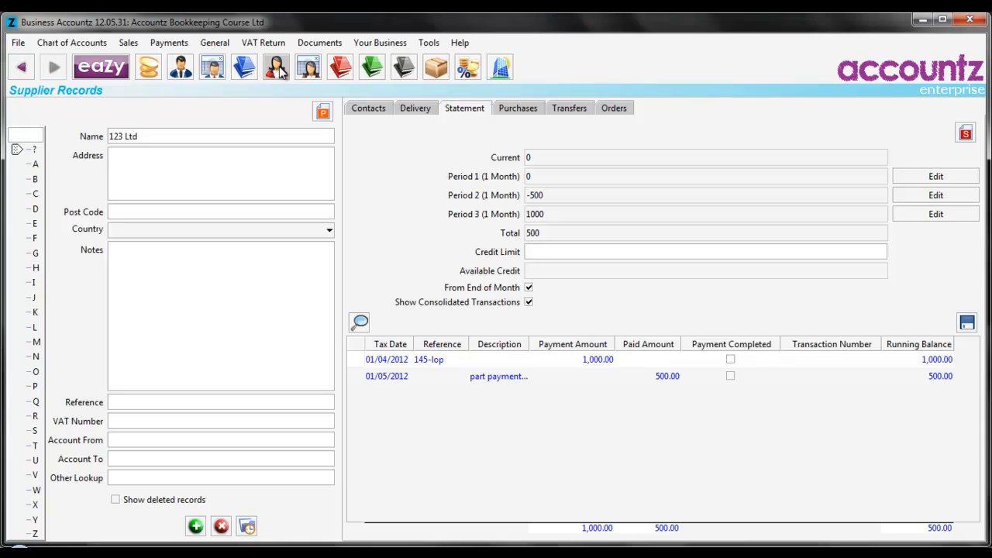
left_click(574, 110)
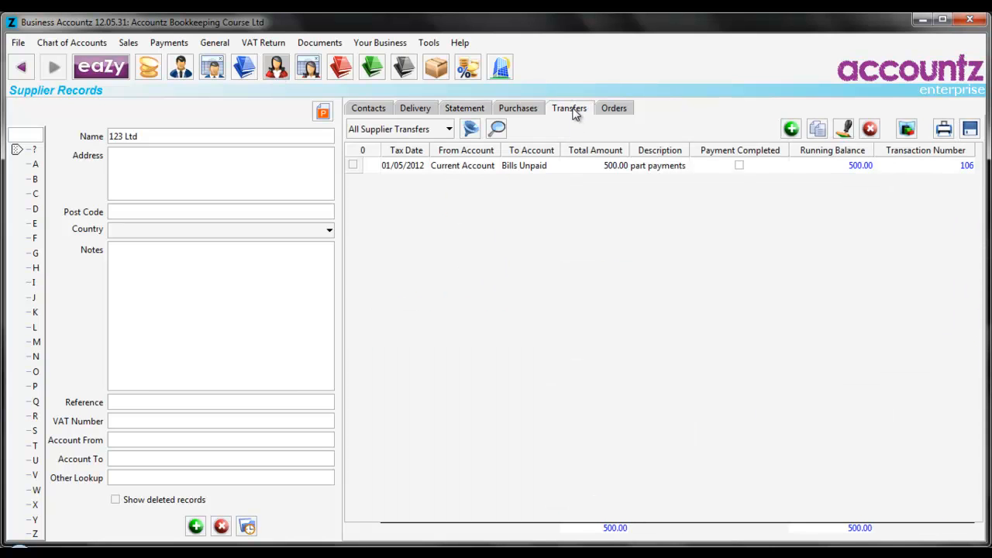
left_click(790, 129)
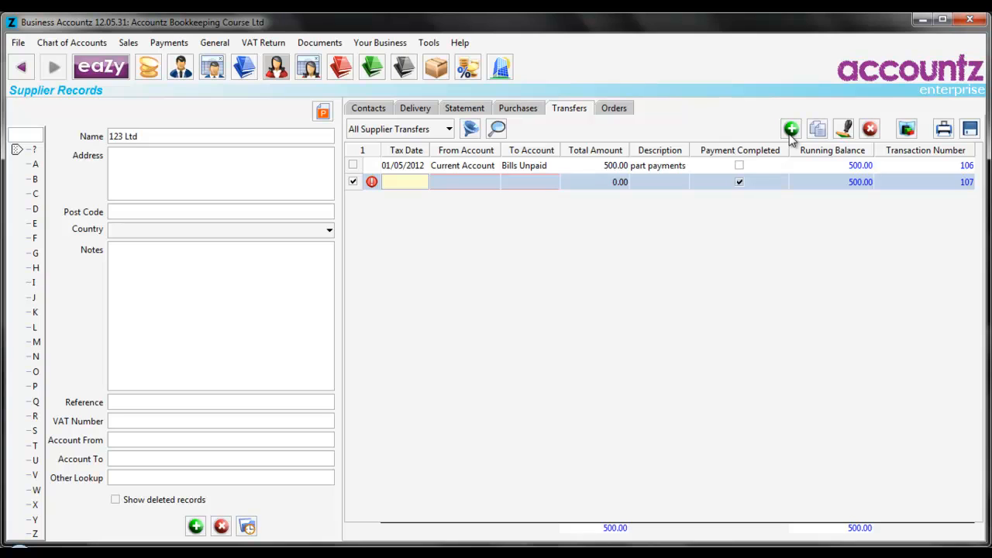
type("5.6")
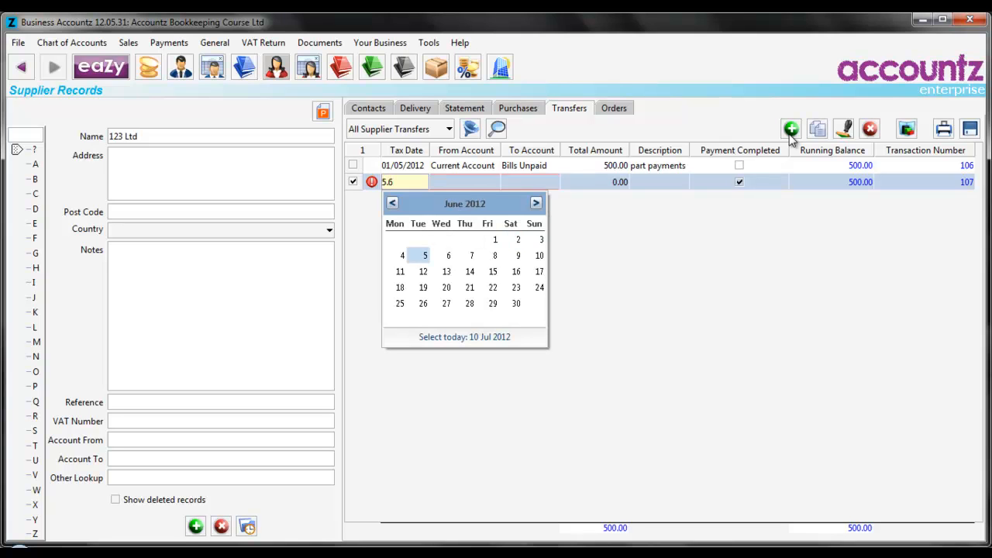
key("Tab")
type("cu")
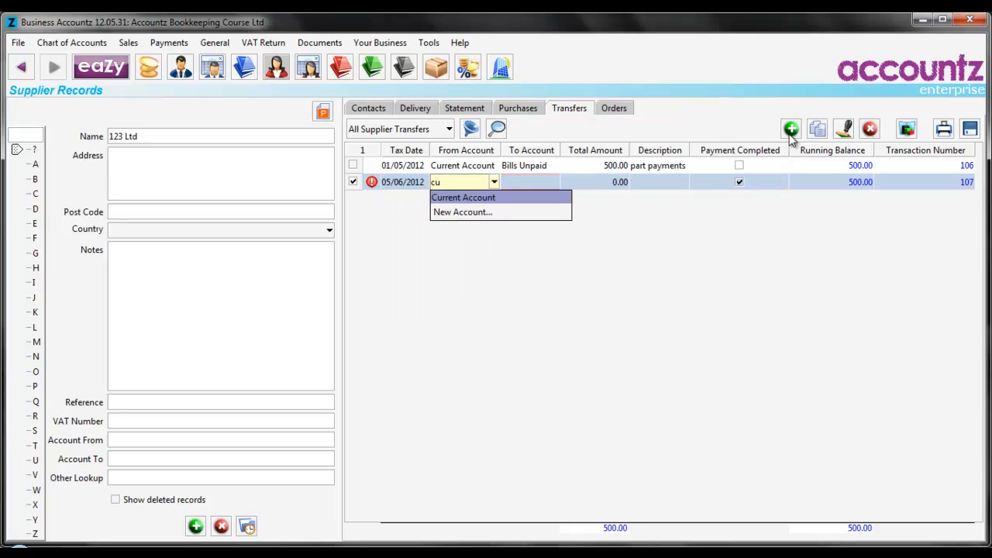
key("Tab")
type("bi")
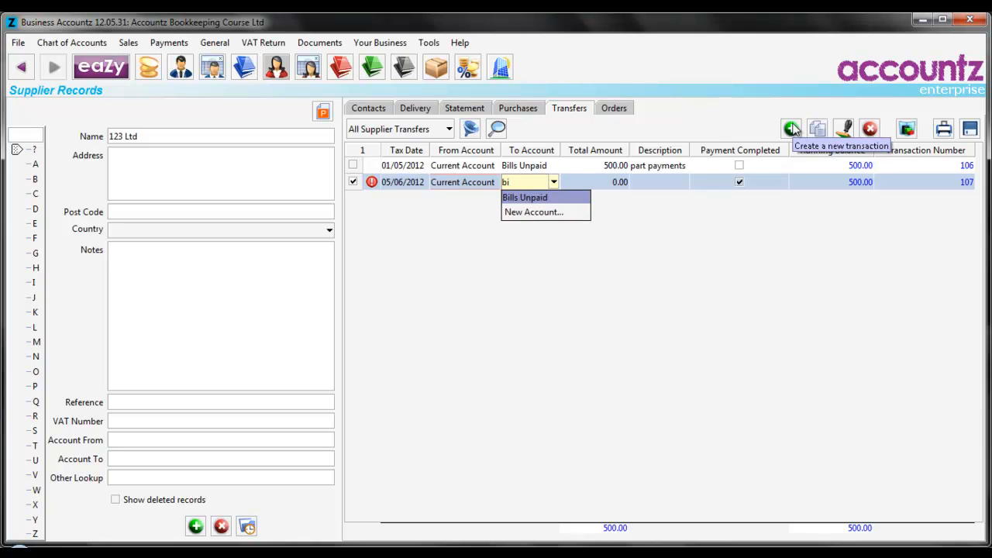
key("Tab")
Set the 05/06/2012 transfer's total amount to 500 and its description to "part payments"
type("500")
key("Tab")
type("part payments")
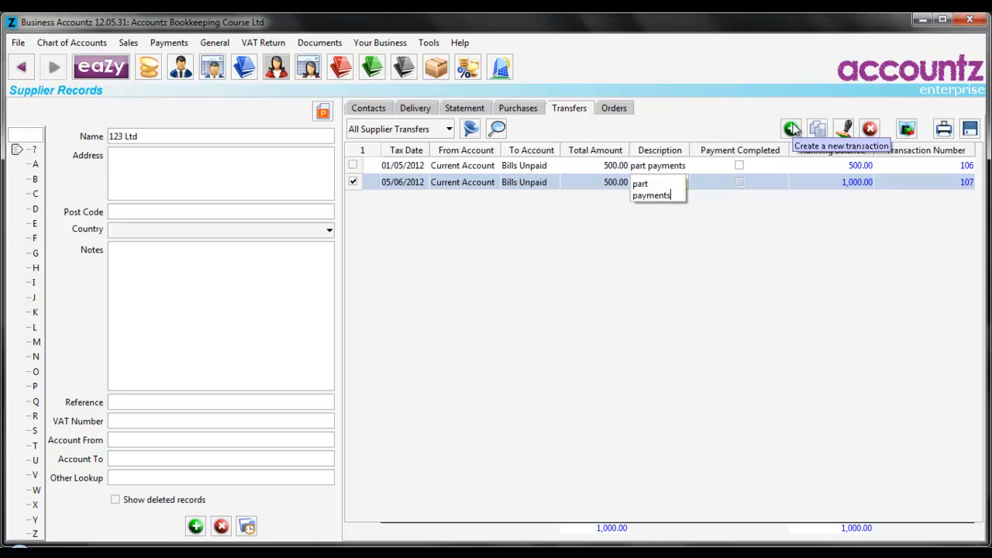
key("Tab")
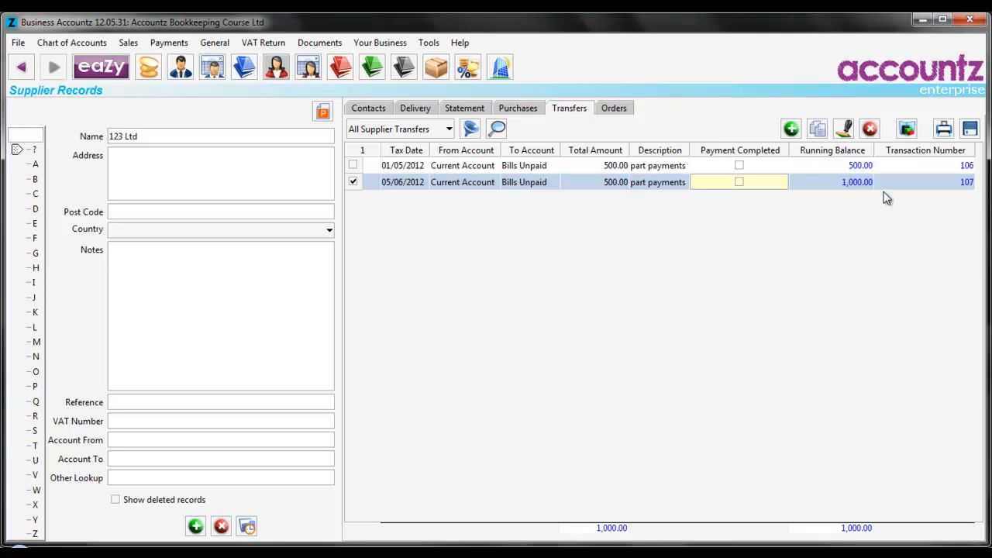
Show the hidden Reference column in the 123 Ltd supplier transfers table
left_click(521, 111)
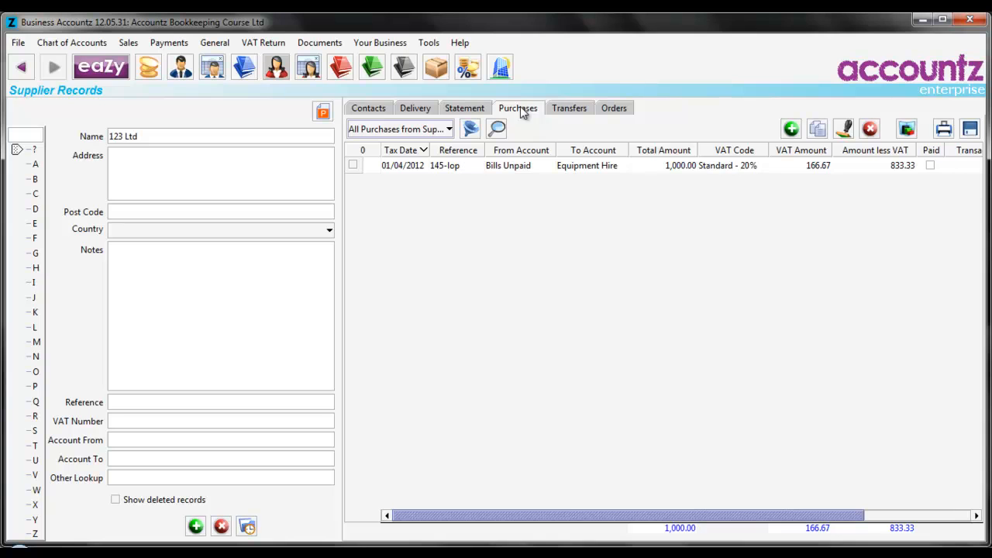
left_click(578, 107)
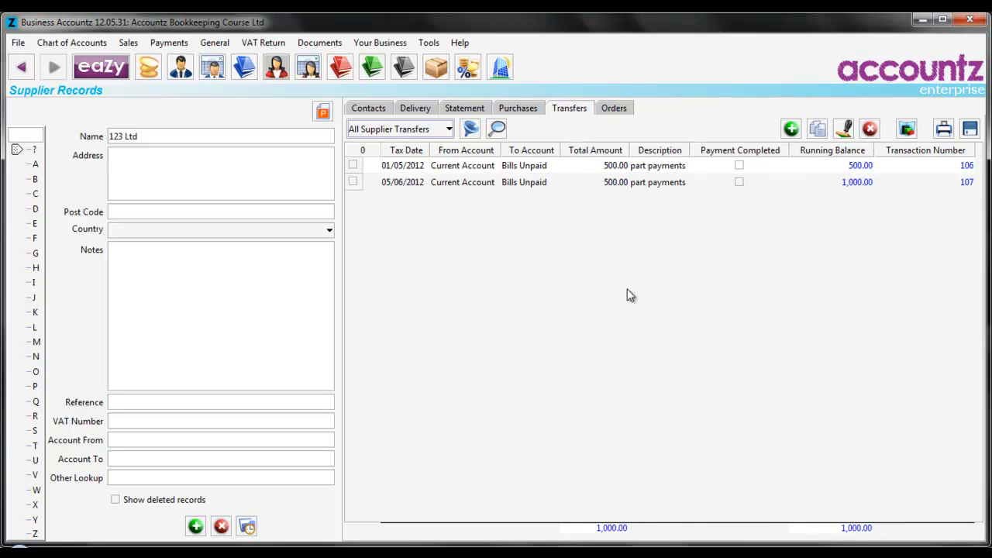
right_click(725, 155)
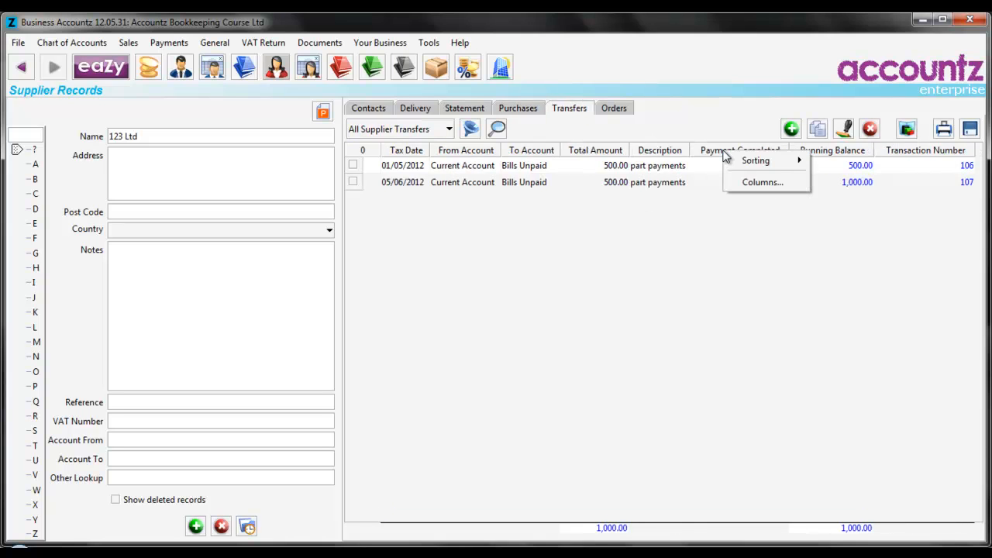
left_click(751, 179)
left_click(597, 293)
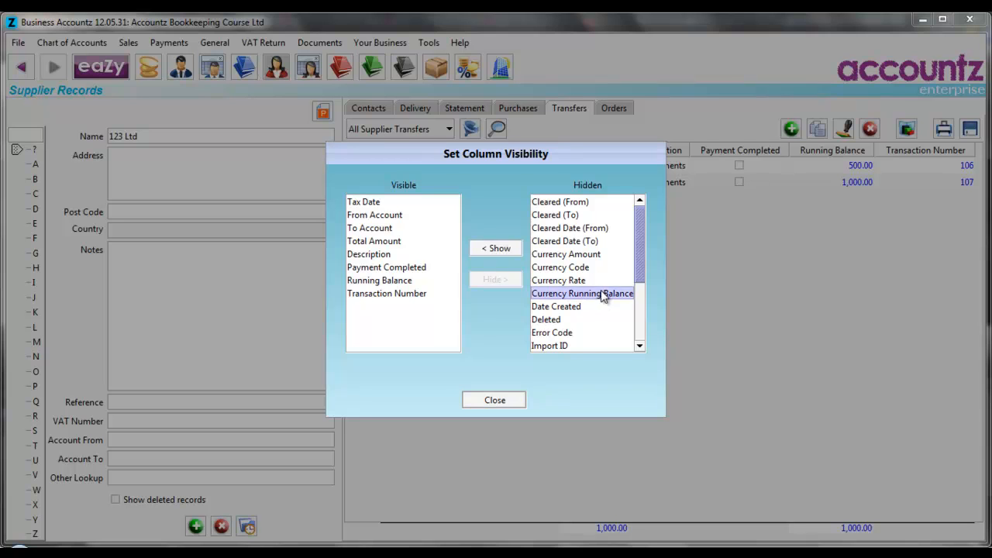
left_click_drag(642, 248, 644, 302)
left_click(582, 319)
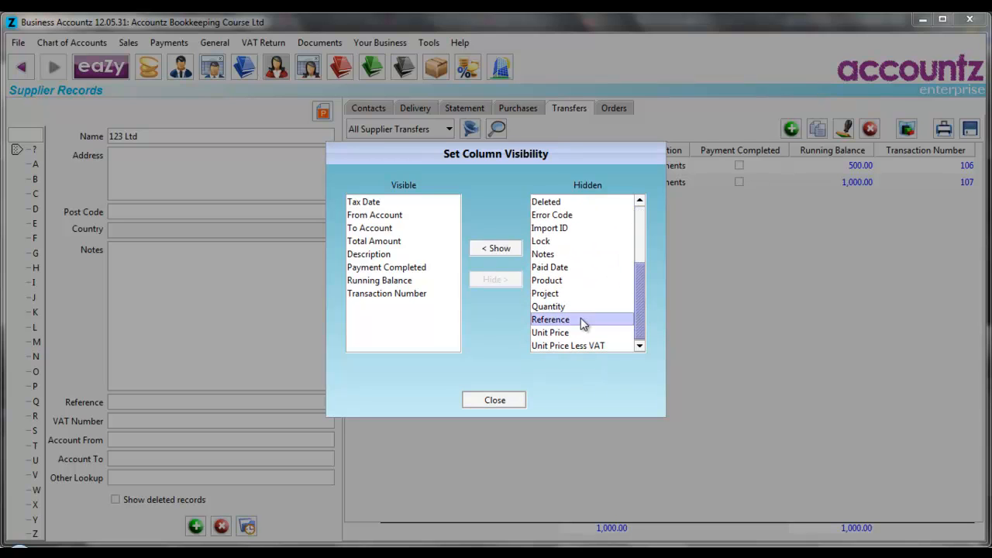
left_click(496, 248)
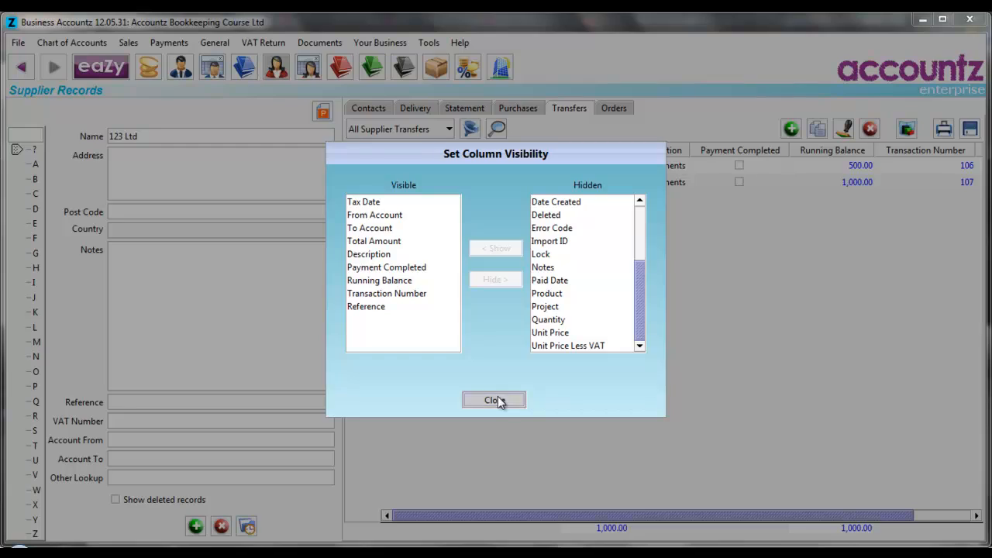
left_click(496, 398)
Set the 01/05/2012 transfer's reference to 145-lop, matching the reference on the 123 Ltd purchase
left_click(523, 113)
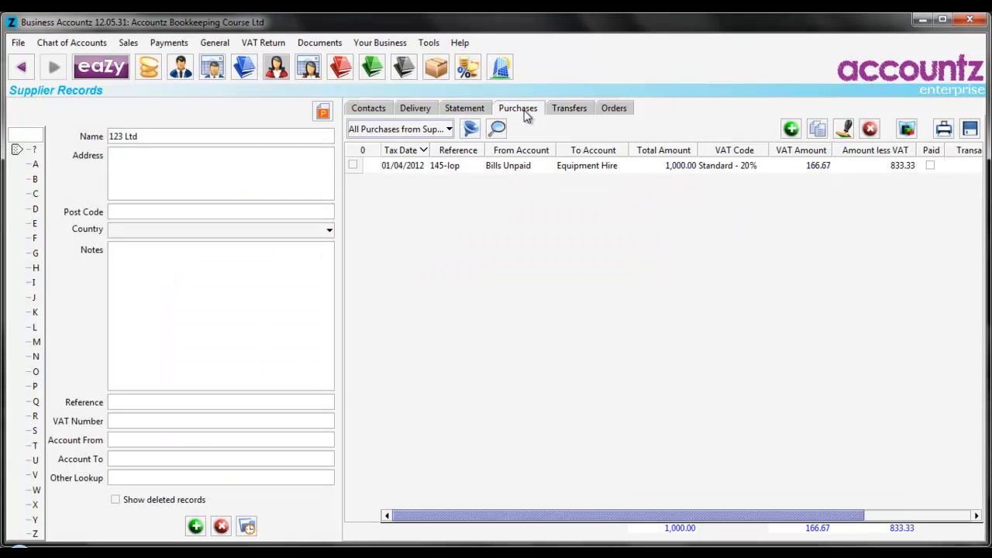
left_click(466, 165)
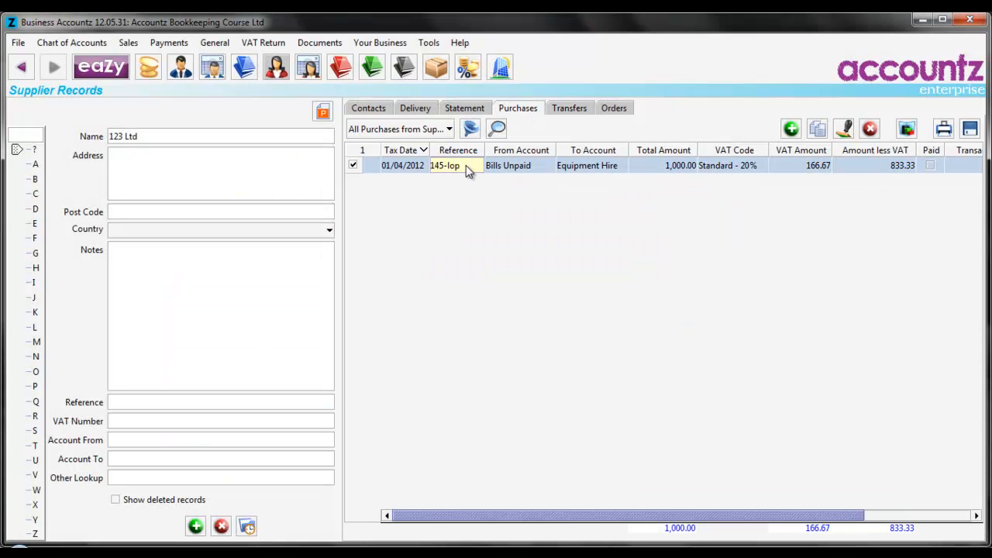
left_click(574, 112)
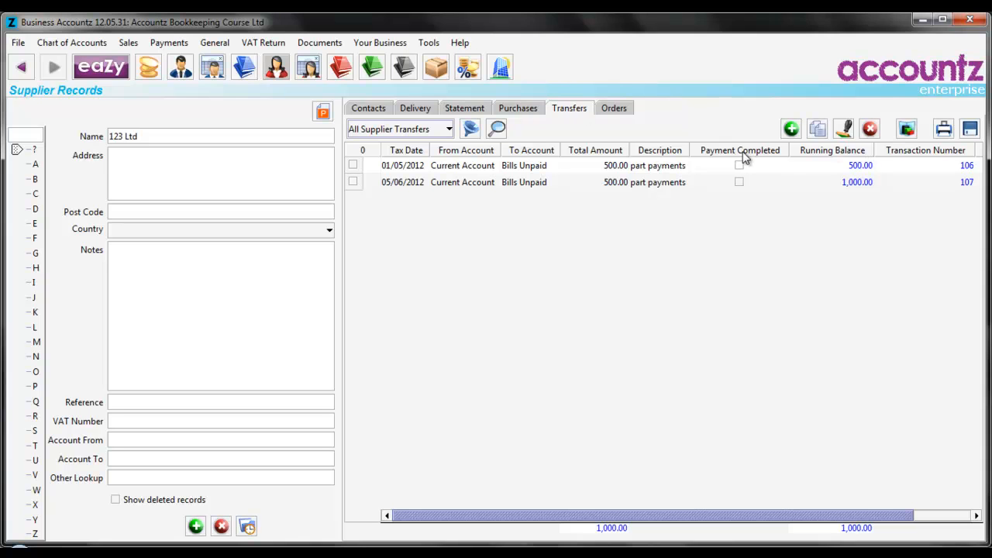
left_click_drag(656, 516, 770, 516)
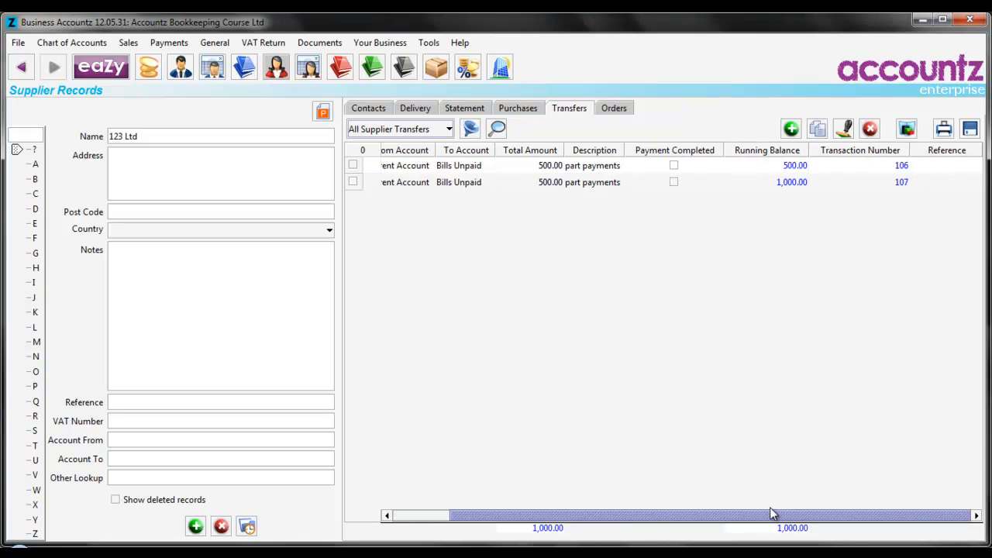
left_click(938, 165)
type("115")
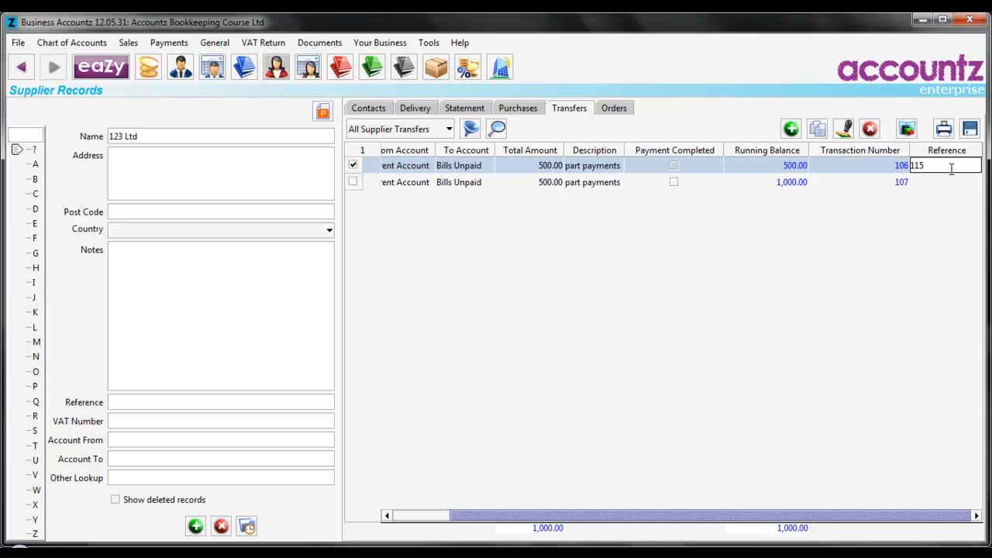
key("BackSpace")
key("BackSpace")
key("BackSpace")
type("145-lop")
key("Tab")
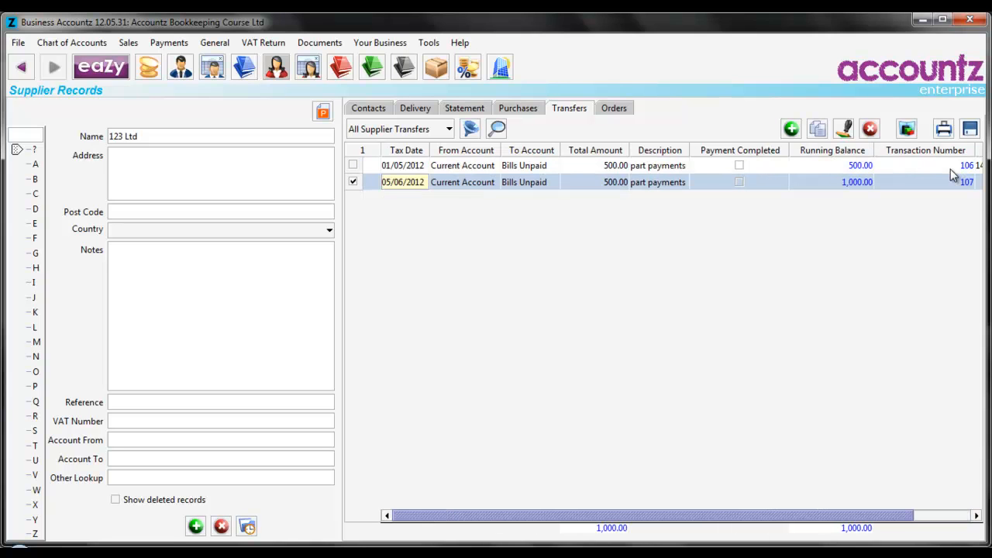
Set the 05/06/2012 transfer's reference to 145-lop
key("Tab")
key("Tab")
key("Tab")
key("Tab")
key("Tab")
key("Tab")
key("Tab")
key("Tab")
type("145-lop")
key("Return")
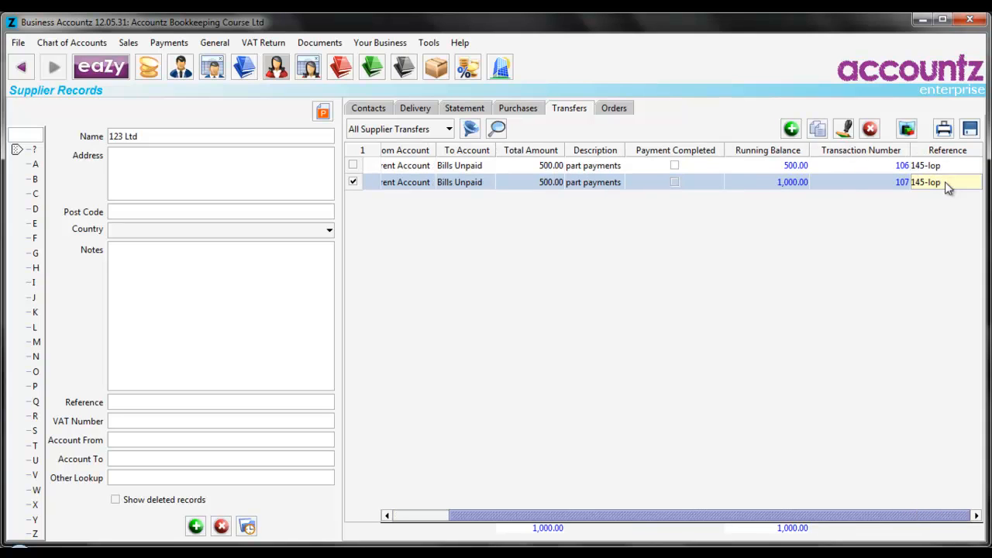
Review the 123 Ltd statement's period balances, then compare the purchase entry with the supplier transfers
left_click(465, 109)
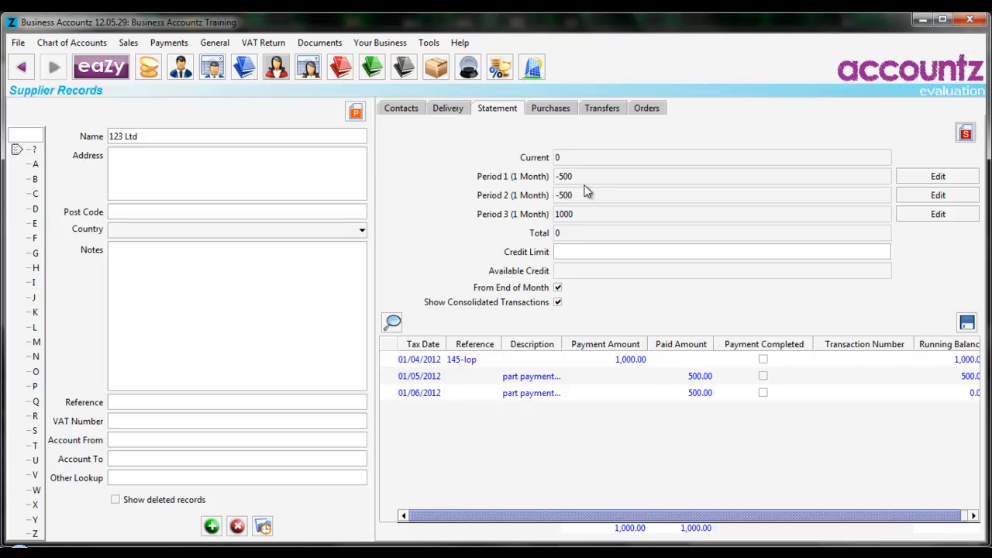
left_click(561, 111)
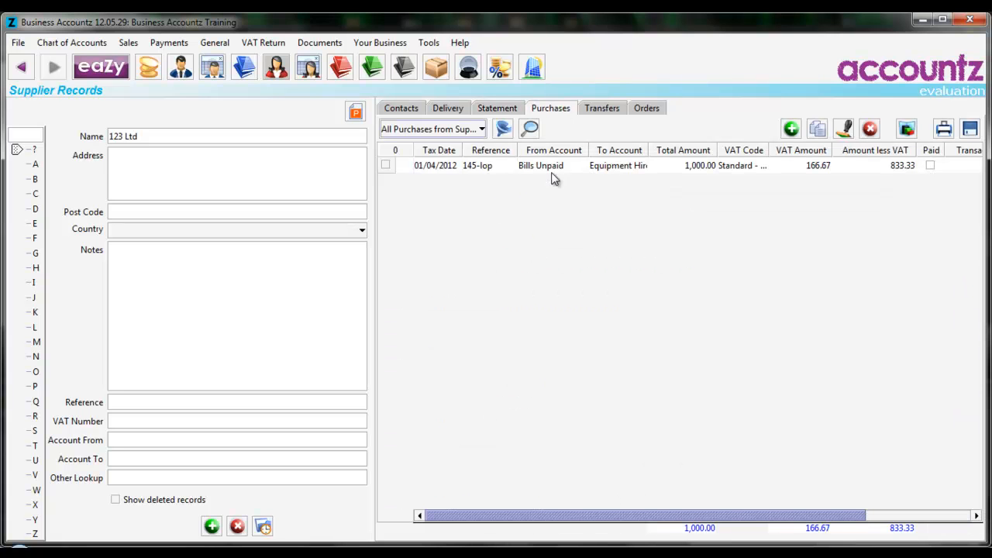
left_click(610, 114)
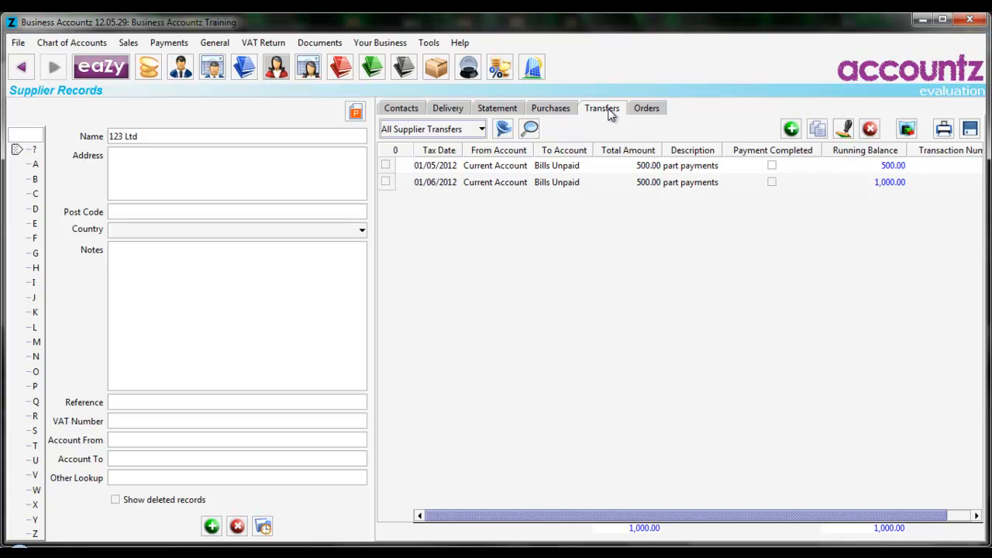
mouse_move(635, 515)
left_mouse_down()
mouse_move(736, 514)
mouse_move(618, 512)
left_mouse_up()
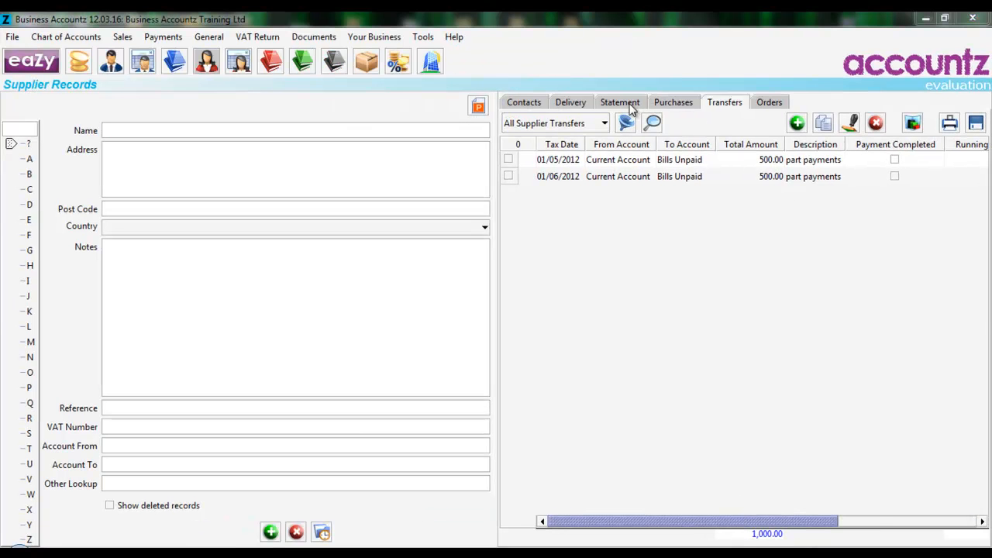
Widen the supplier statement area and mark both 500.00 part payments and the 1,000.00 purchase as Payment Completed
left_click(620, 103)
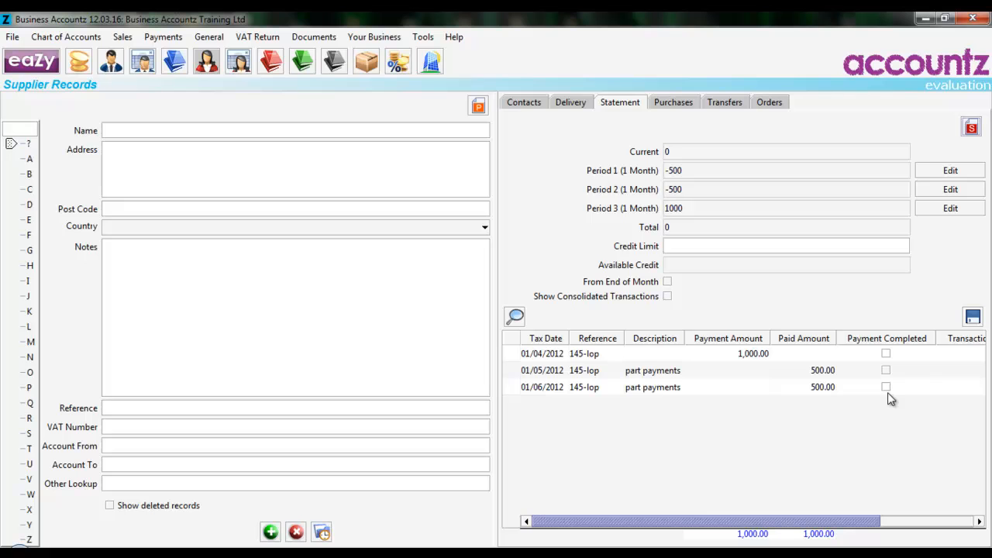
left_click_drag(676, 522, 697, 518)
left_click_drag(496, 430, 339, 429)
left_click(728, 386)
left_click(729, 370)
left_click(728, 354)
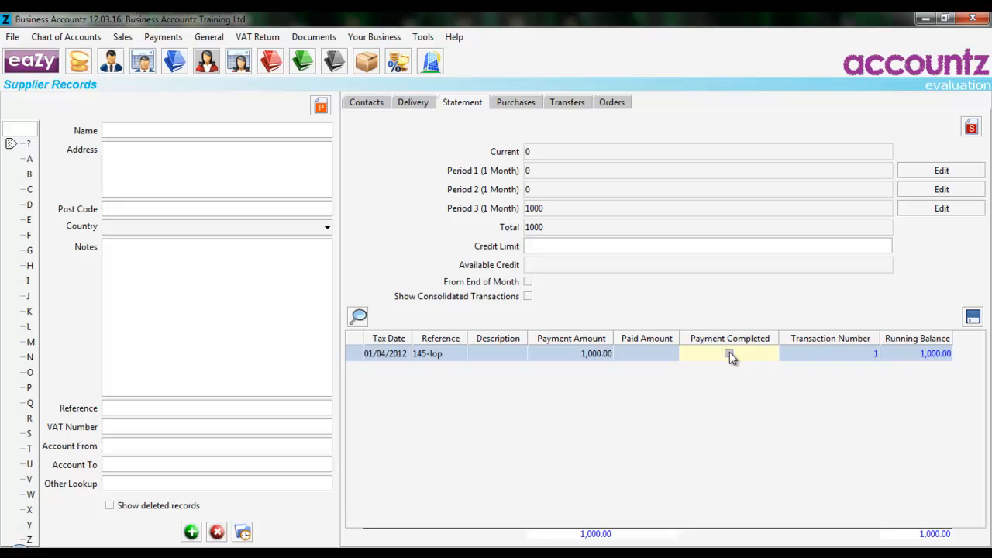
Check the Paid status of the 145-lop purchase and the Payment Completed status of its two transfers
left_click(505, 102)
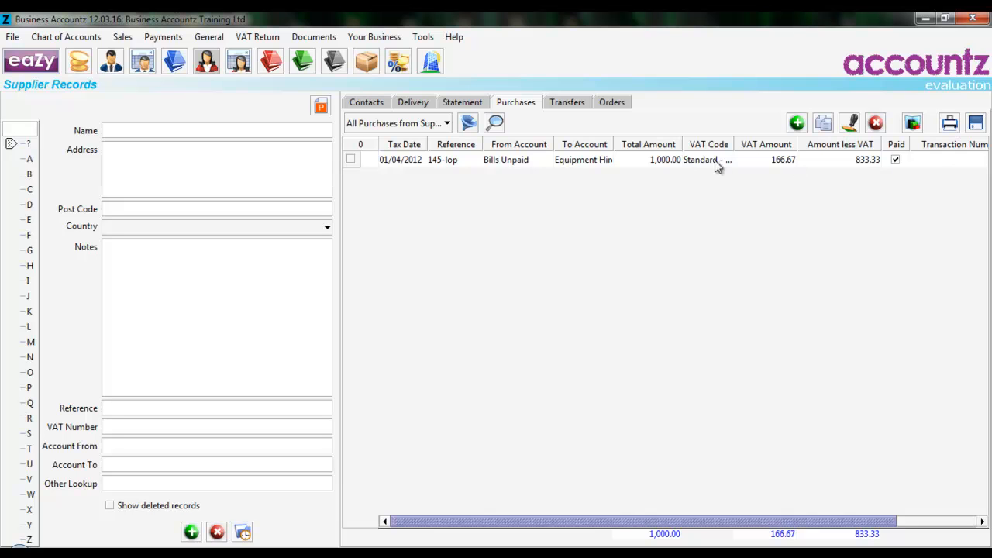
left_click(575, 104)
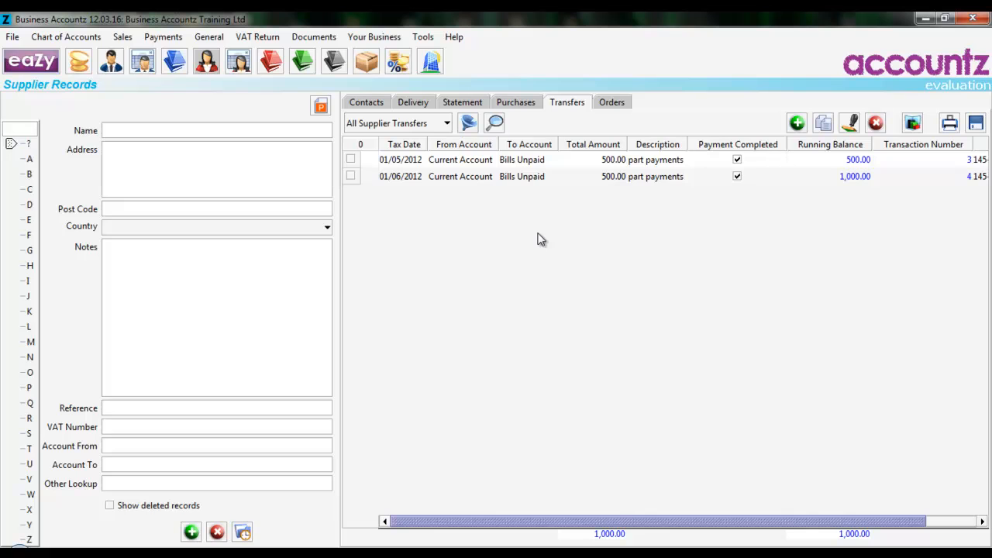
left_click(513, 103)
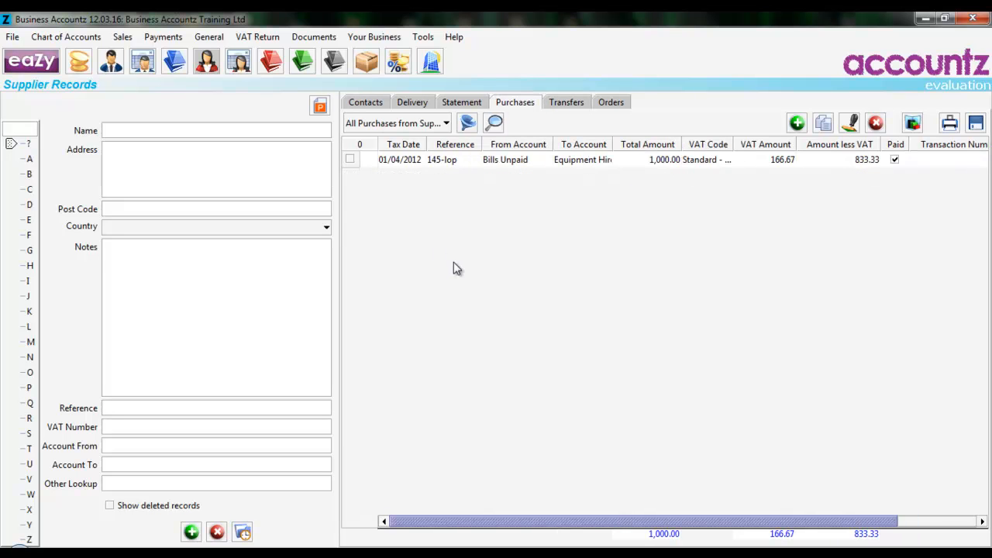